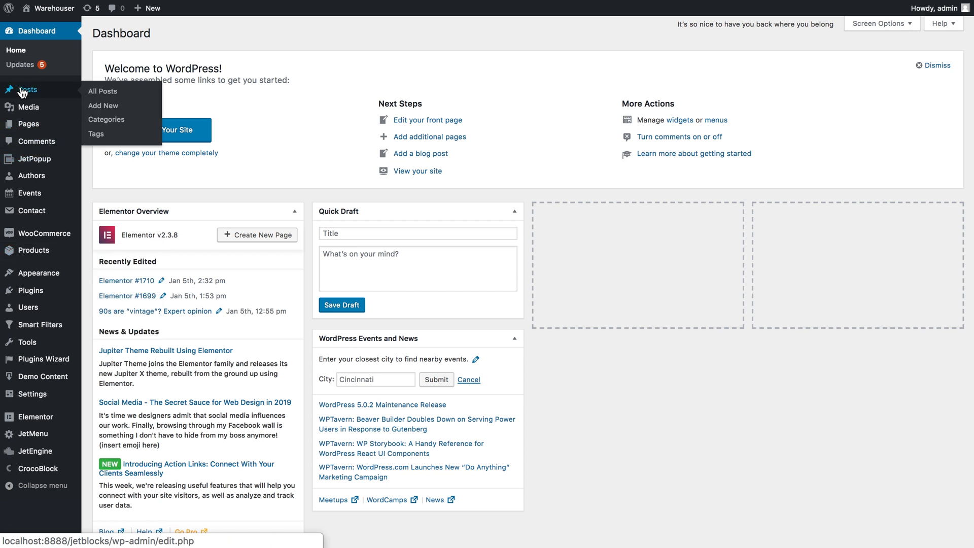
Go to Posts › Categories from the admin sidebar
click(106, 120)
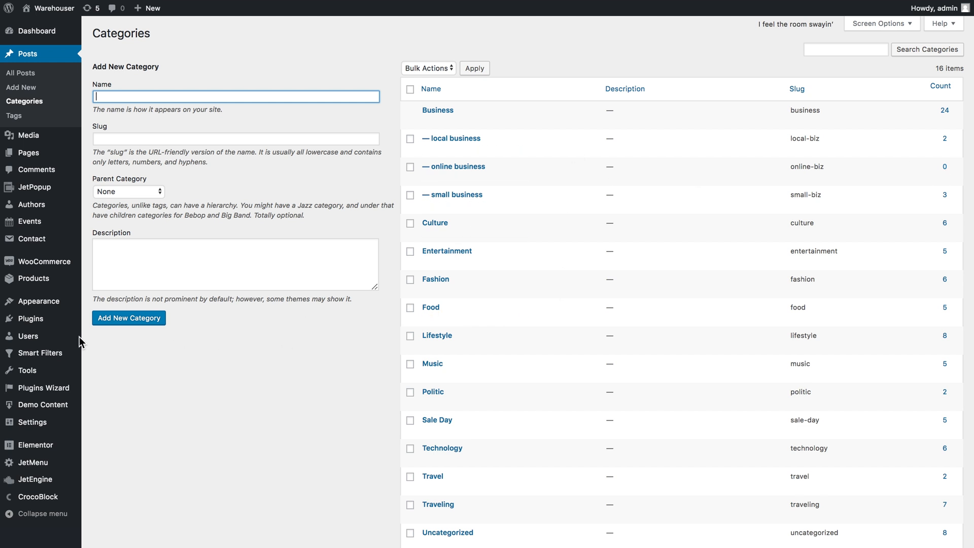
mouse_move(40, 352)
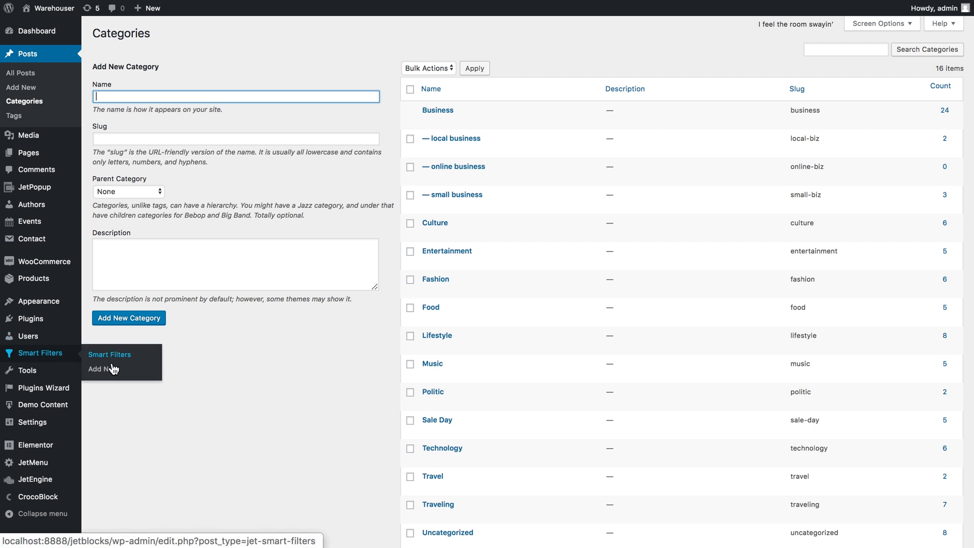
Start a new Smart Filter named 'Publications Categories Filter'
click(113, 370)
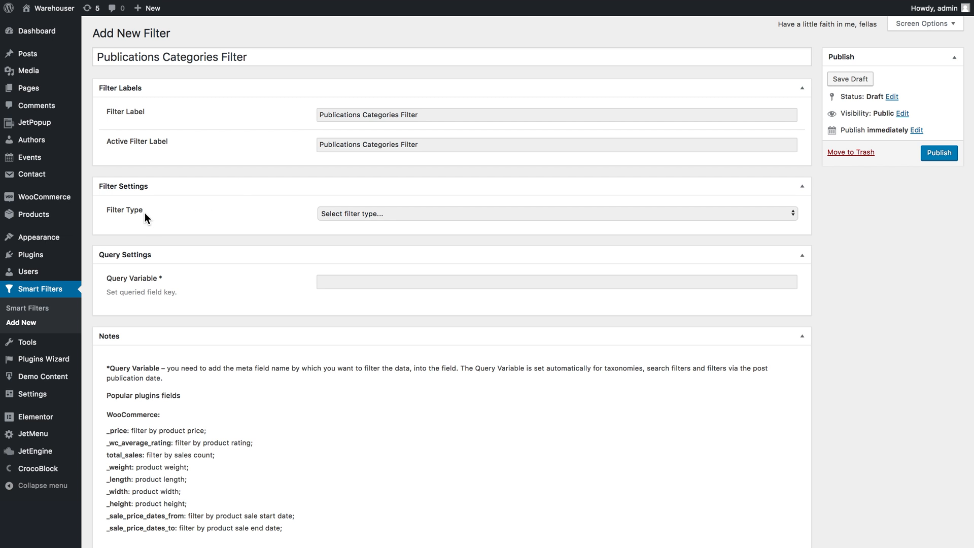
Make it a Checkboxes list sourced from Taxonomies → Categories and publish the filter
click(340, 215)
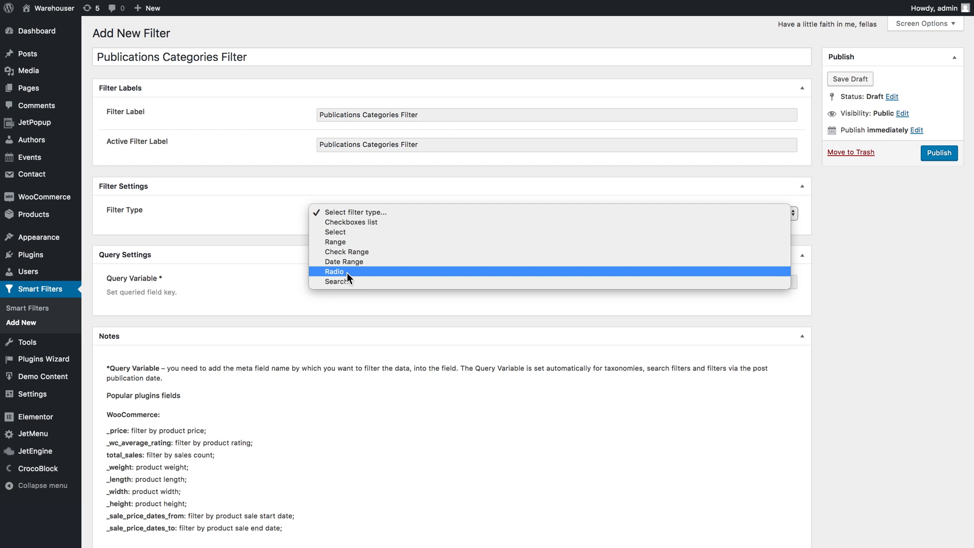
click(374, 222)
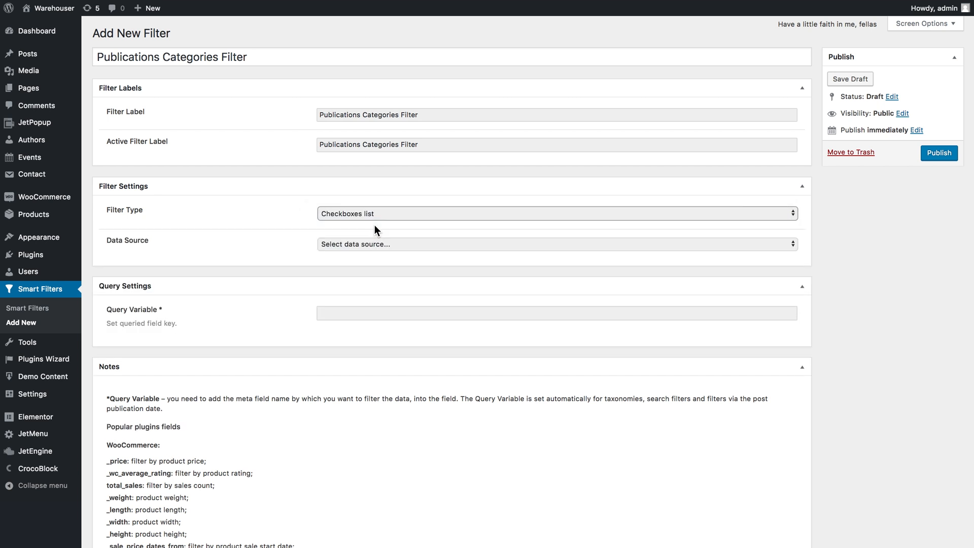
click(336, 244)
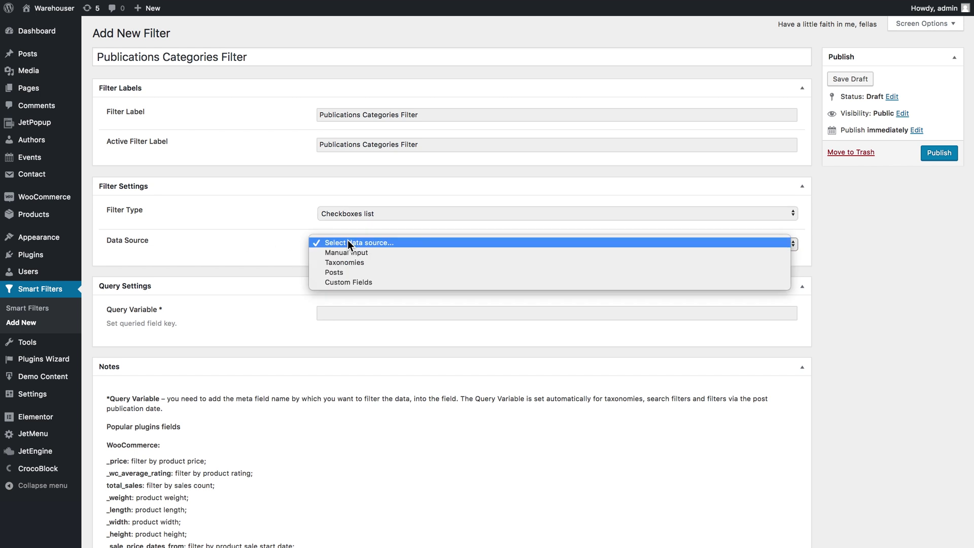
click(391, 262)
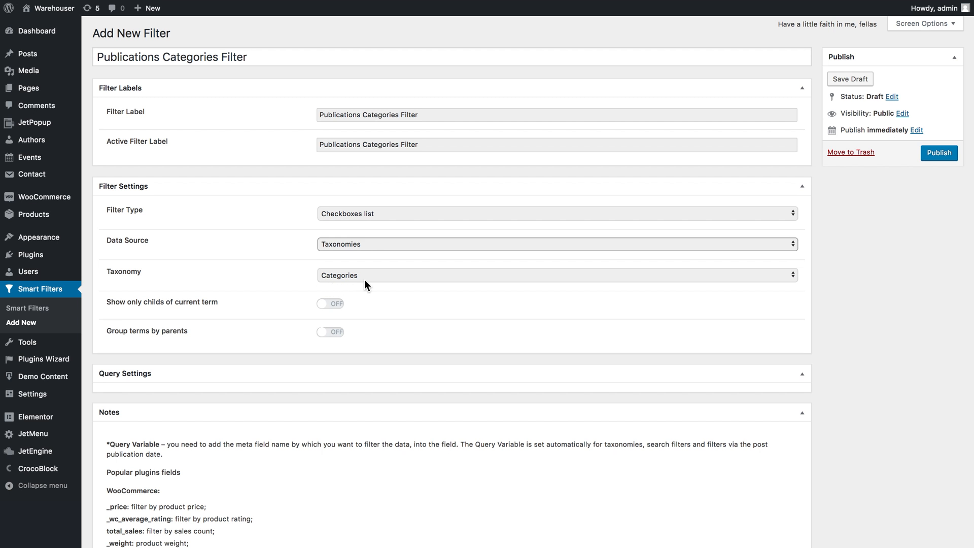
click(367, 276)
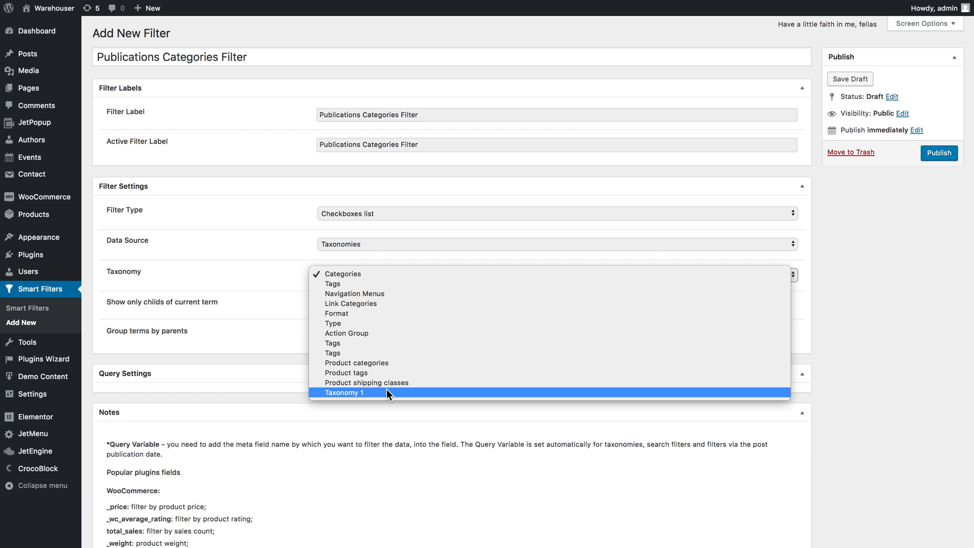
click(347, 274)
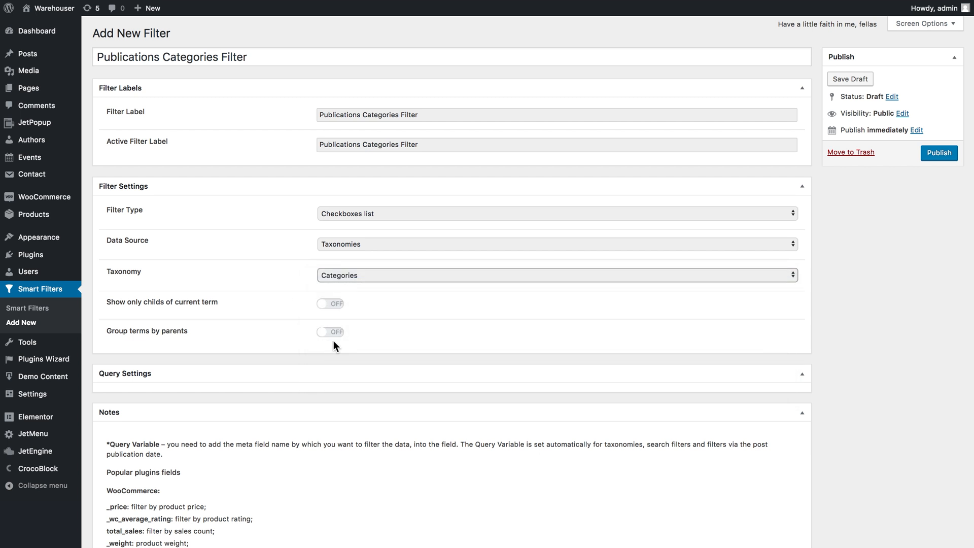
click(936, 153)
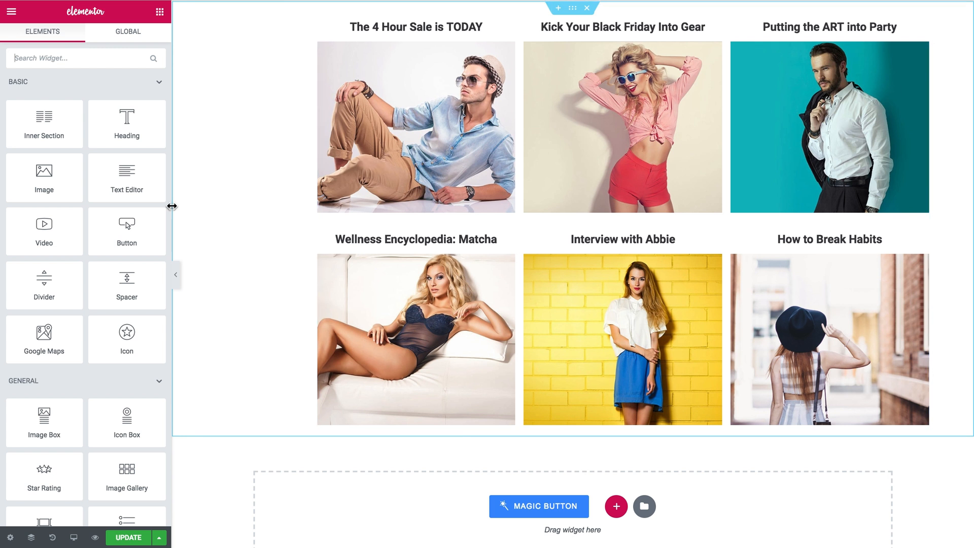
Search the Elementor widget panel for 'check' to find the Checkboxes Filter widget
click(116, 58)
text(check)
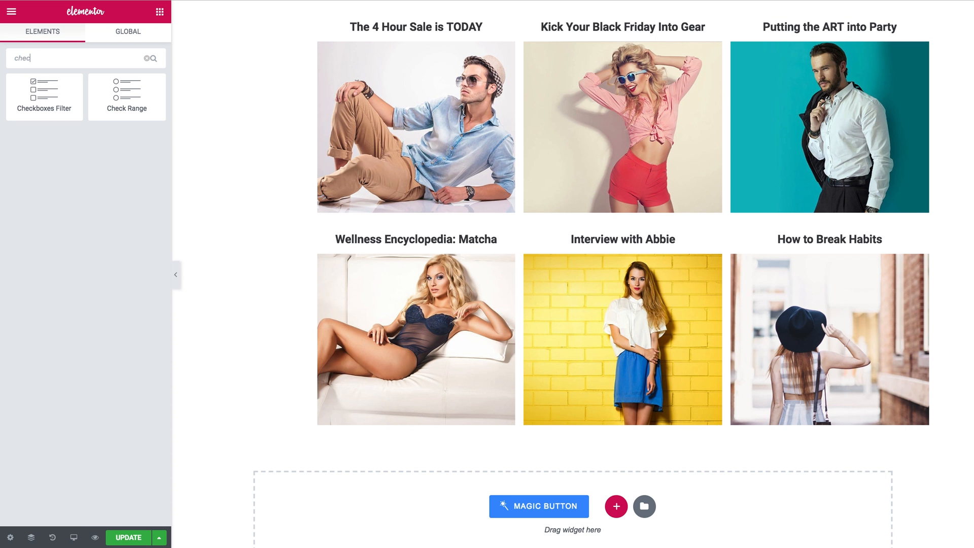
Drop a Checkboxes Filter left of the grid, using Publications Categories Filter for JetEngine
drag(51, 100, 255, 37)
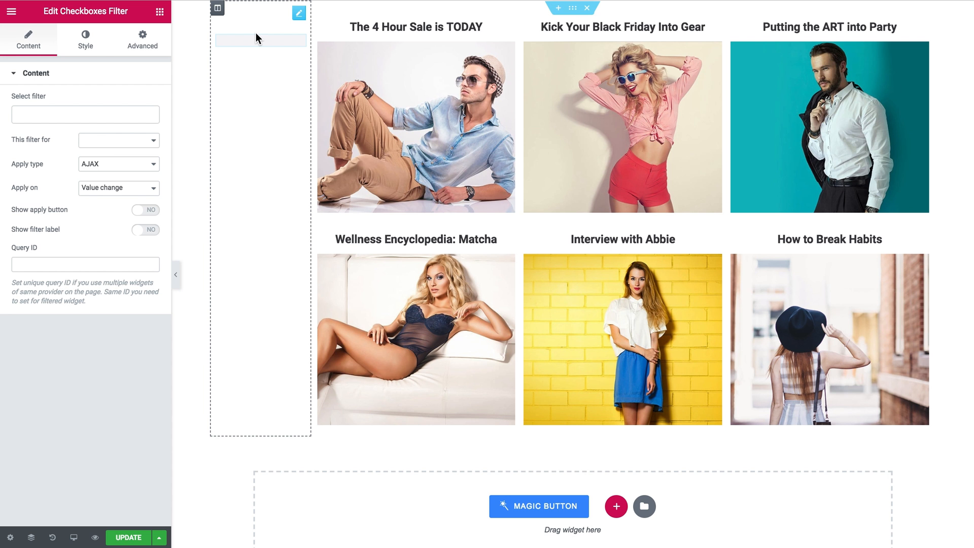
click(86, 115)
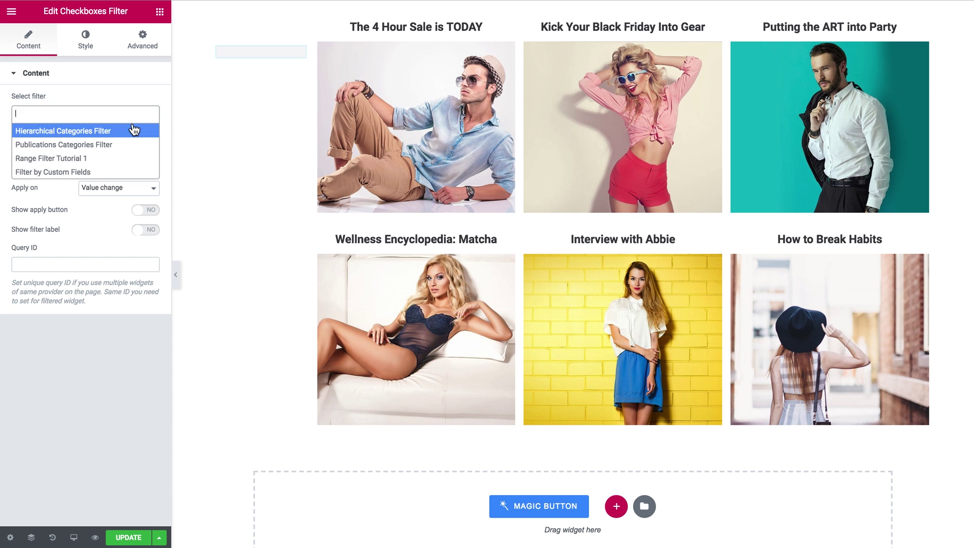
click(132, 145)
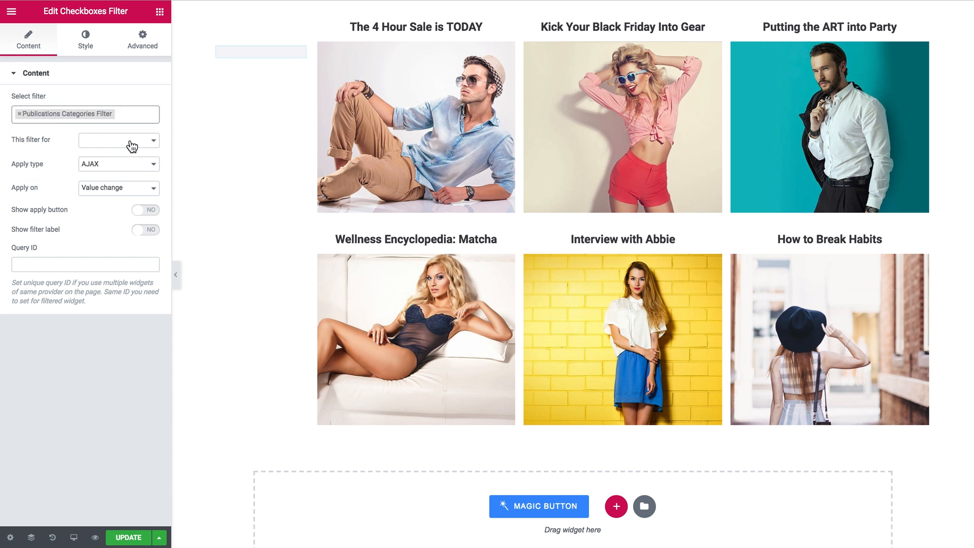
click(132, 142)
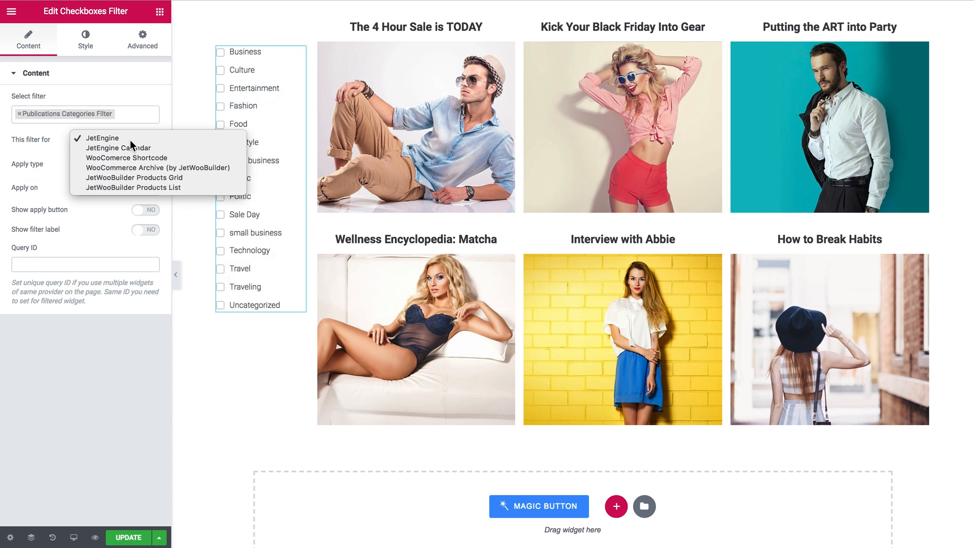
click(130, 139)
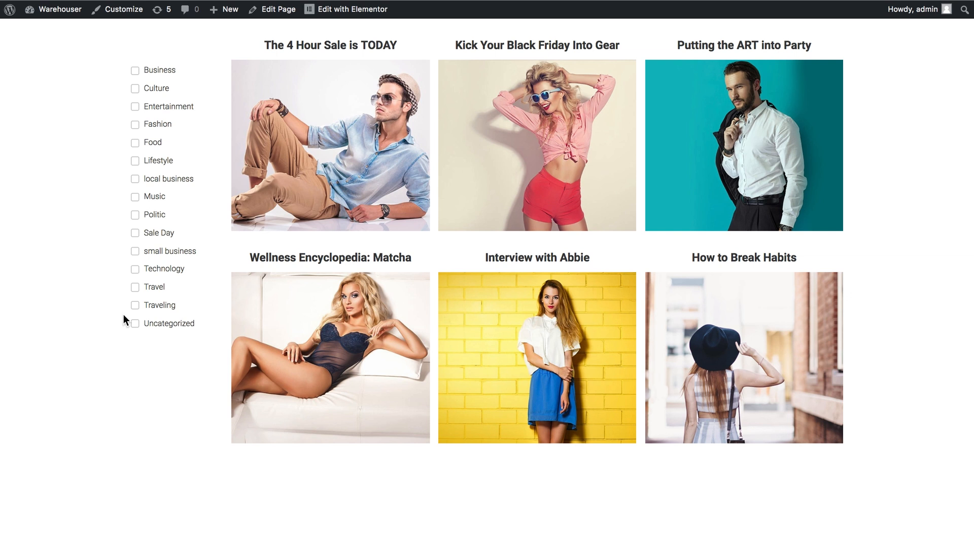
On the live page, tick and untick Business, then tick Culture to filter the grid
click(135, 71)
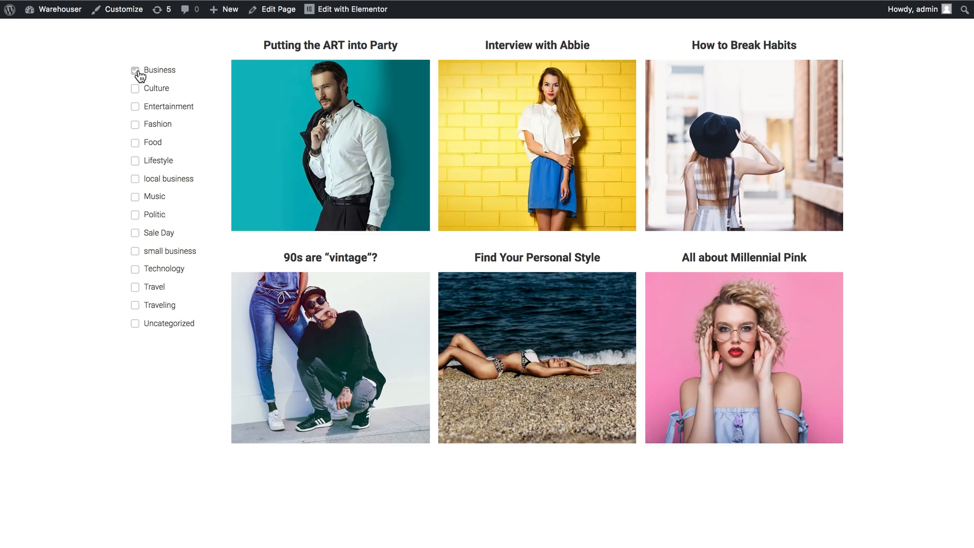
click(135, 70)
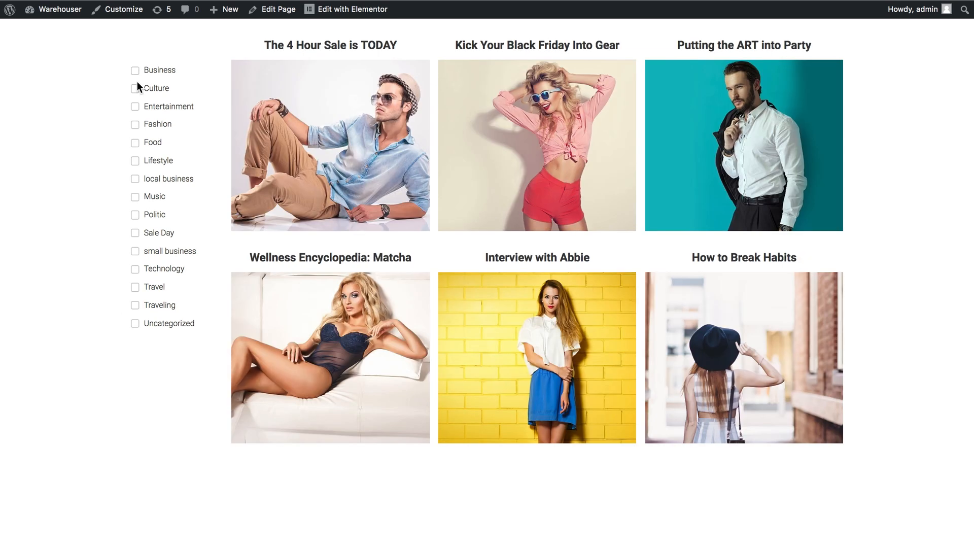
click(136, 89)
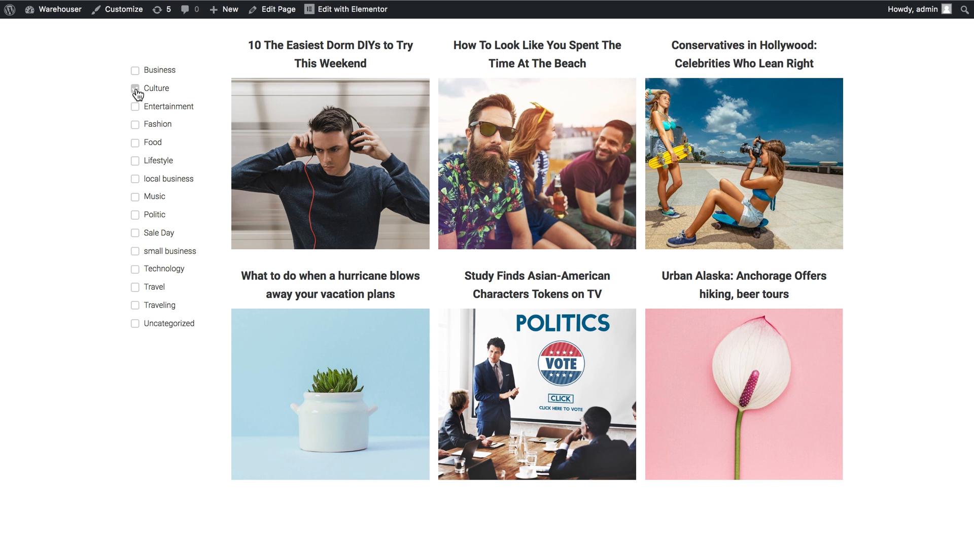